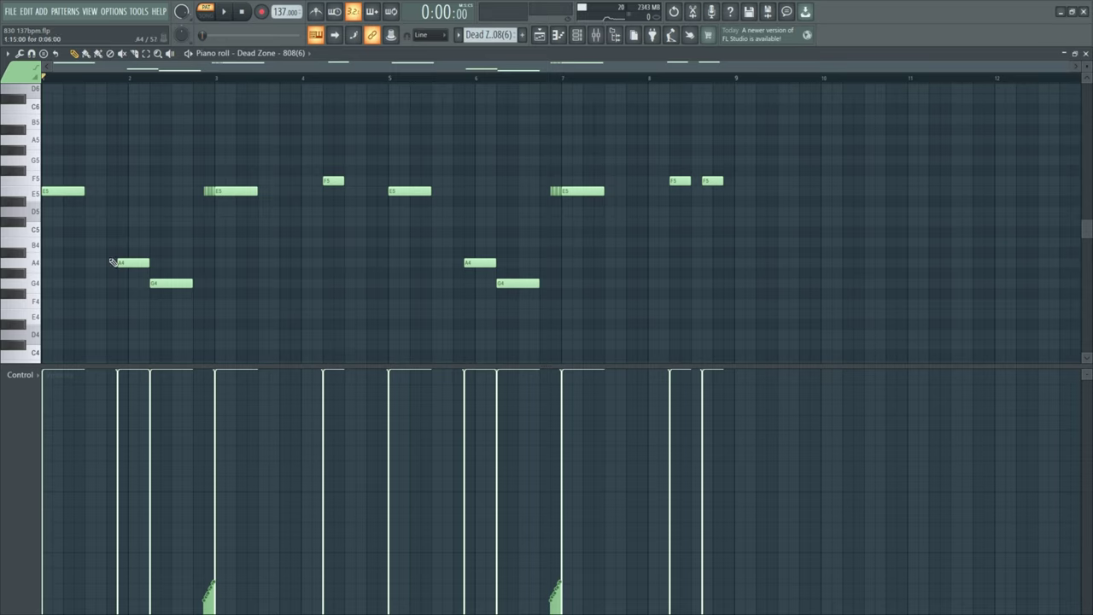
Step: Select all the 808 notes in the piano roll to review them, then deselect them
key("ctrl+a")
scroll(739, 253, "up", 3)
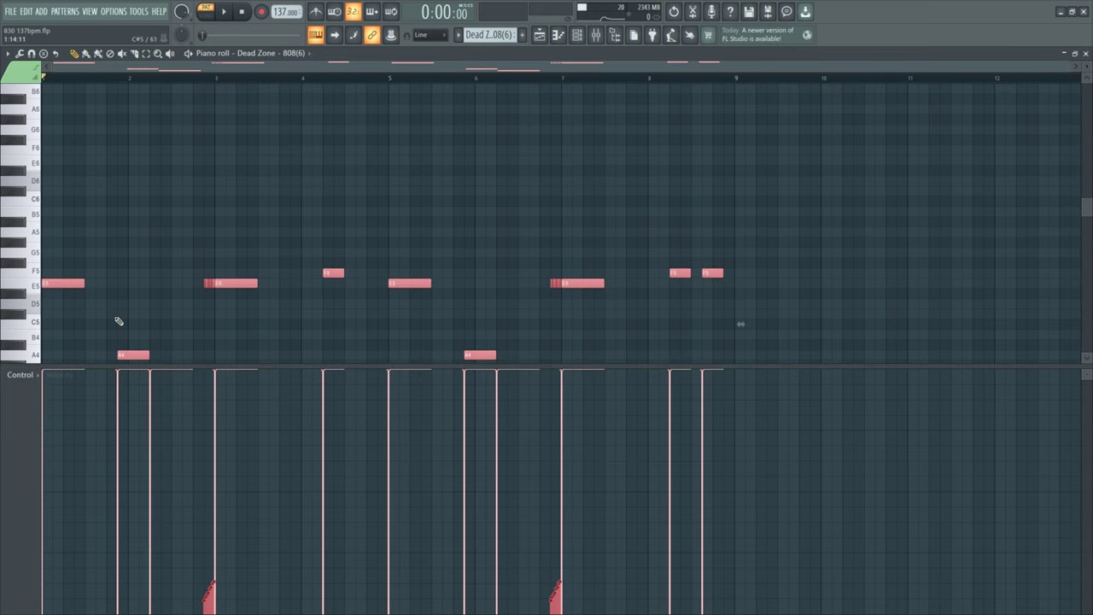
scroll(118, 321, "down", 3)
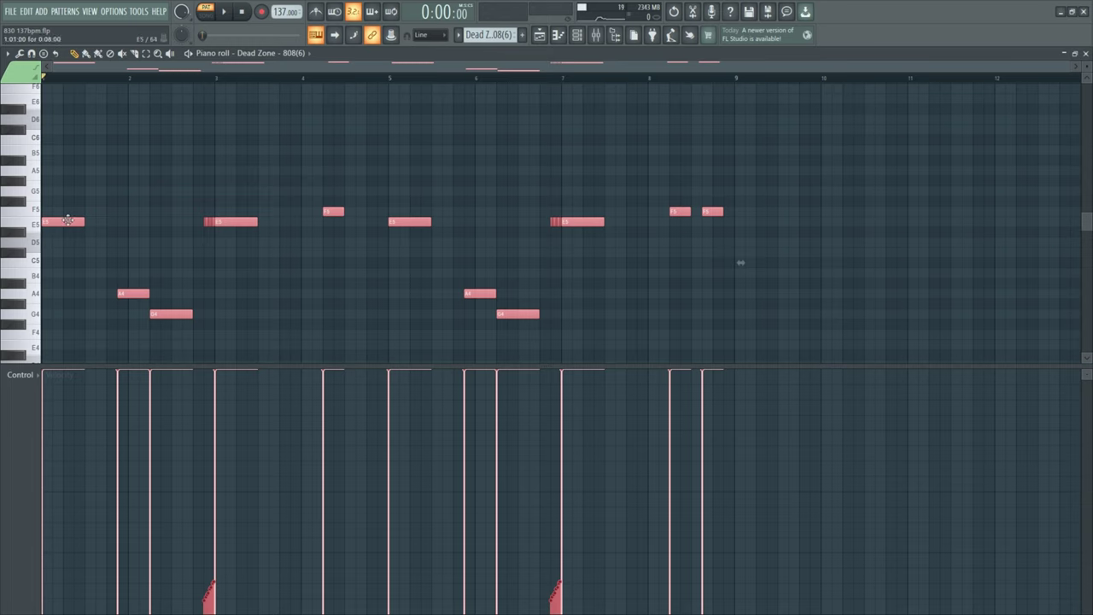
key("ctrl+d")
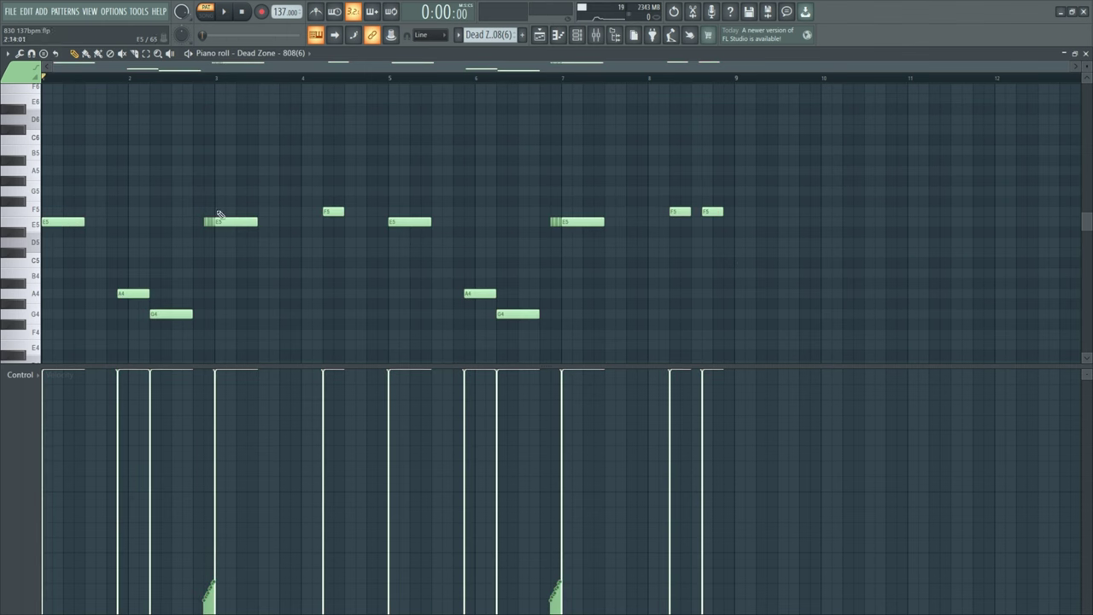
Step: Show the Dead Zone 808(6) channel's Sample settings and bring up its waveform actions menu
left_click(576, 34)
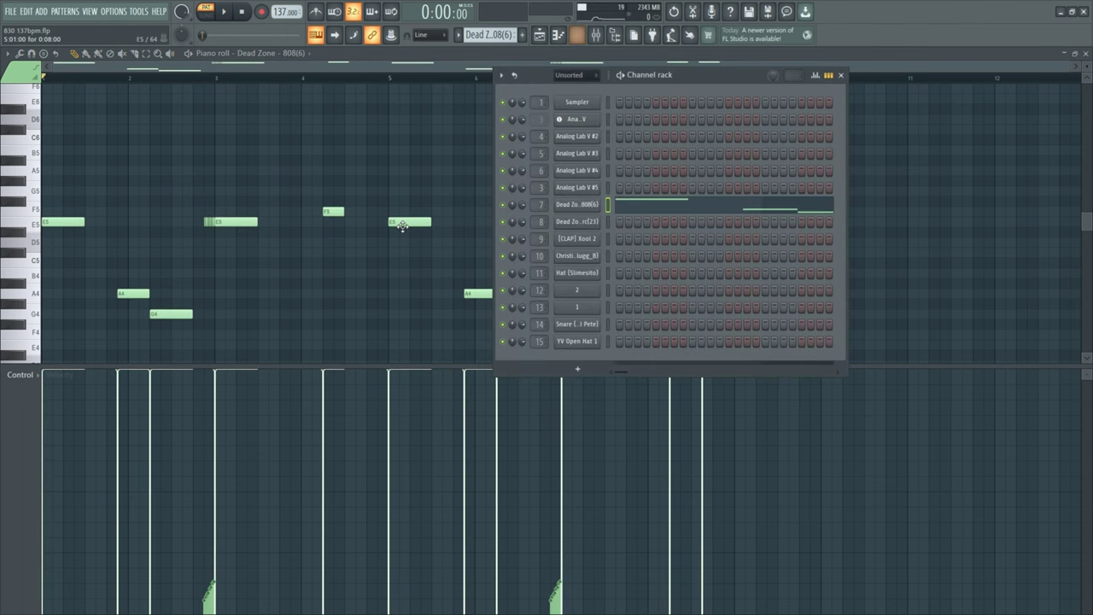
left_click(580, 206)
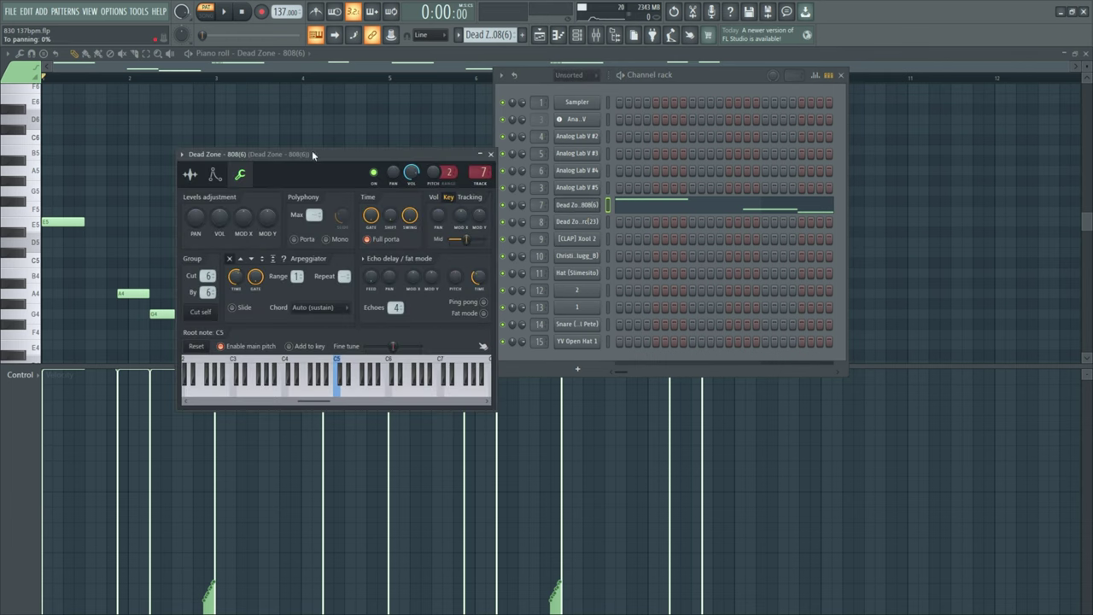
left_click_drag(311, 150, 429, 163)
left_click(310, 182)
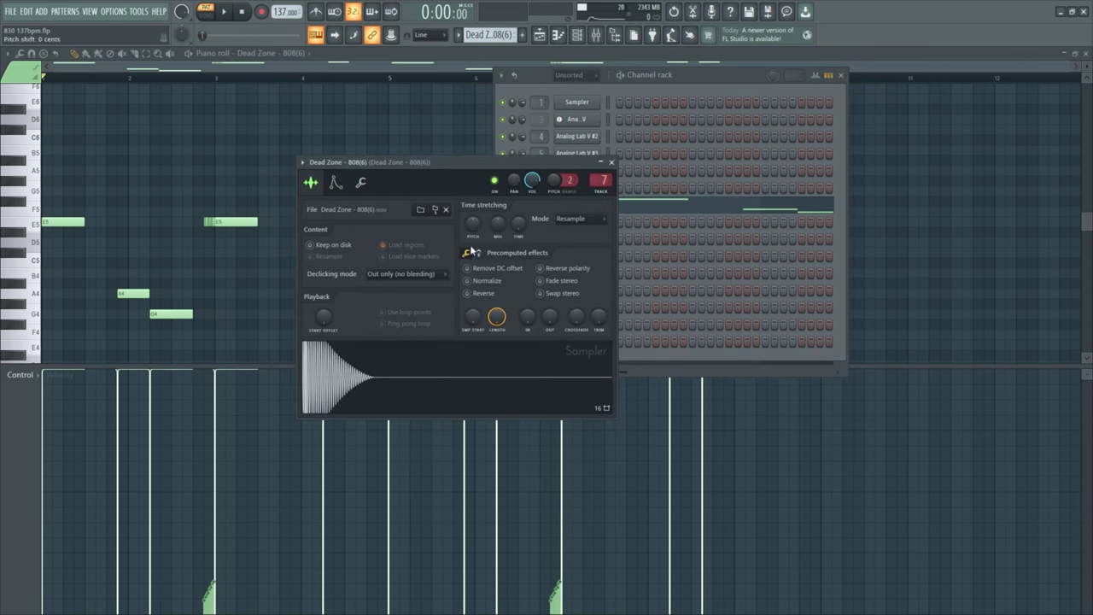
right_click(351, 370)
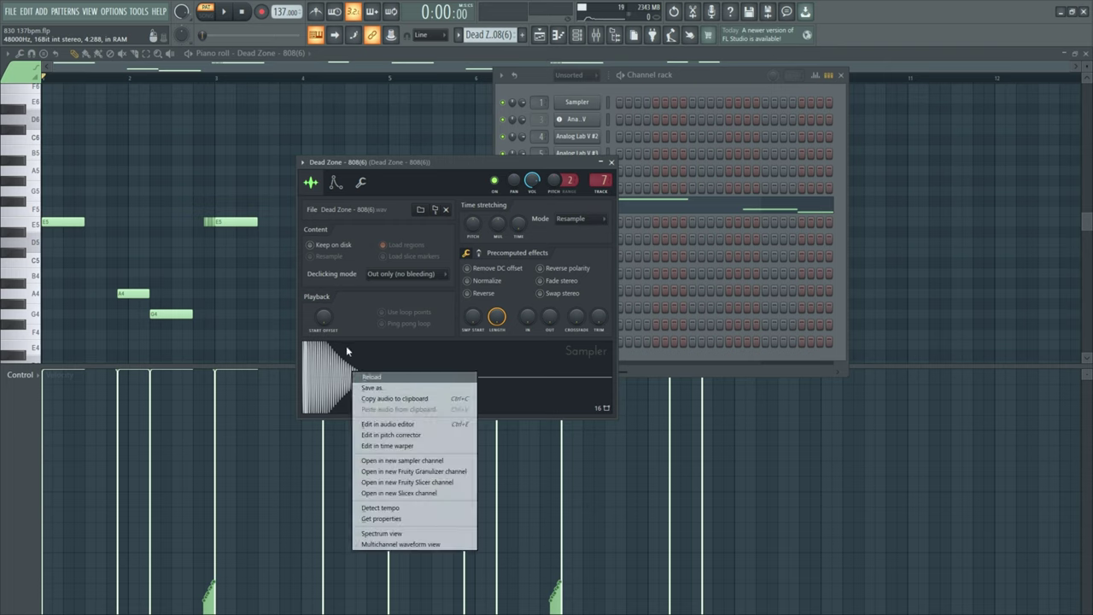
left_click(374, 356)
right_click(361, 368)
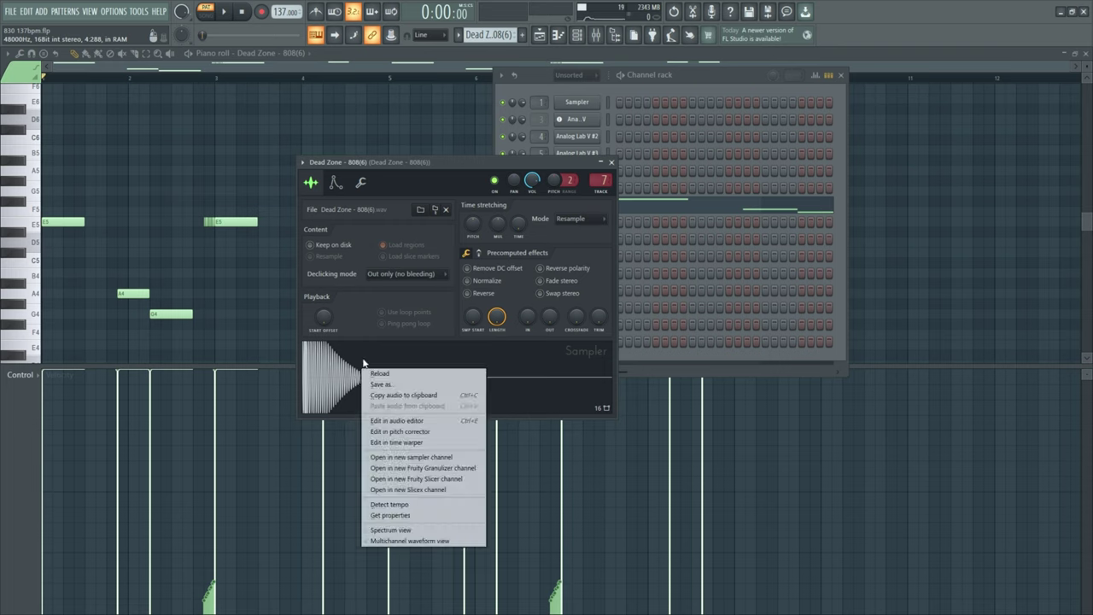
Step: Load the 808 sample into Edison, run Regions > Detect pitch regions, and zoom in
left_click(398, 421)
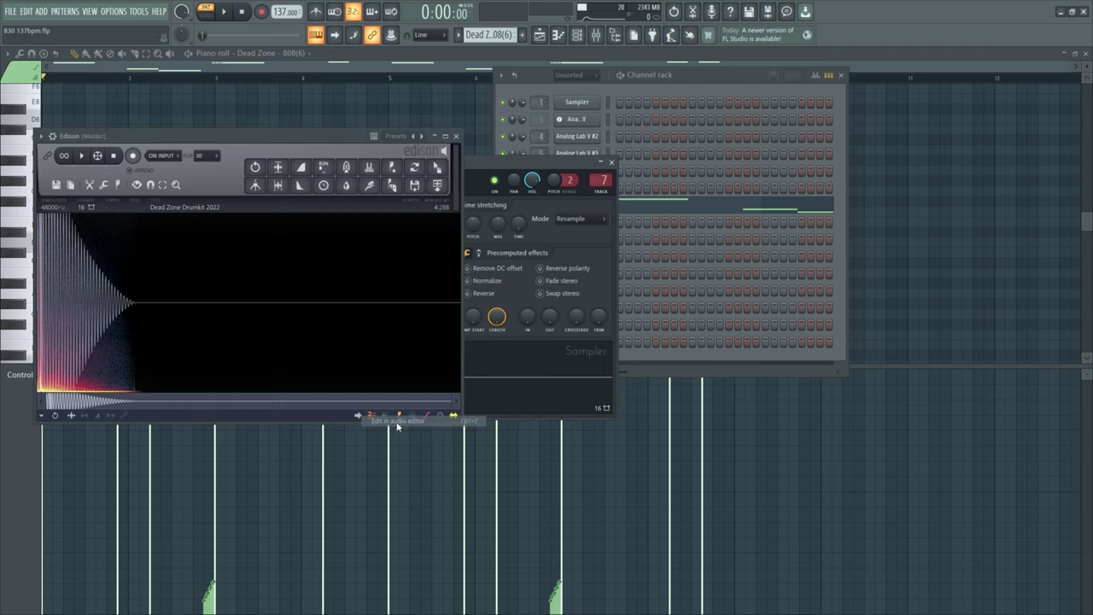
right_click(125, 303)
mouse_move(153, 354)
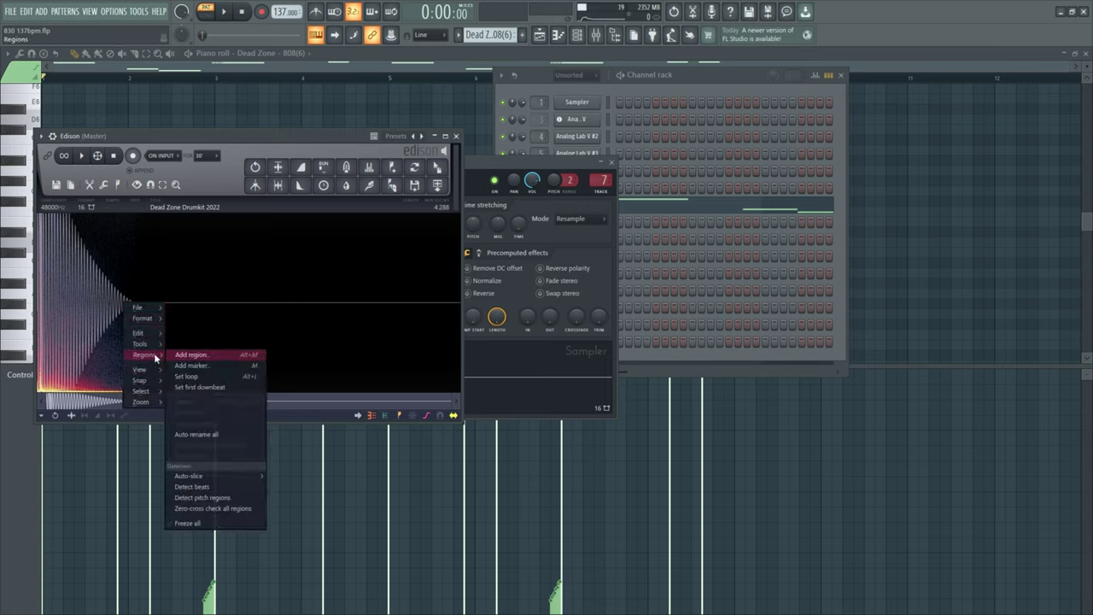
left_click(228, 498)
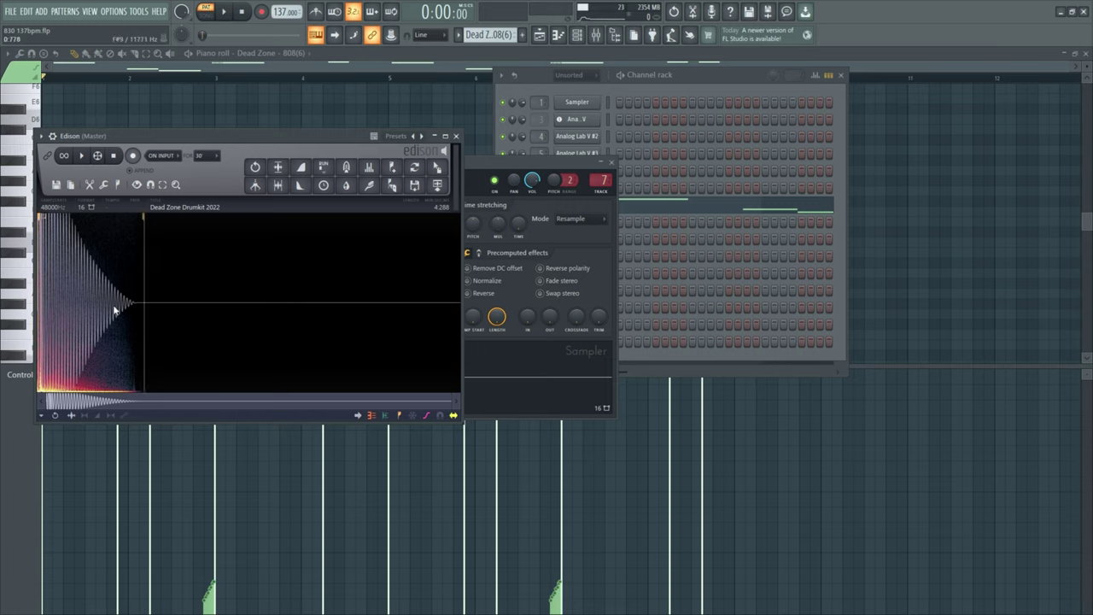
scroll(80, 299, "up", 2)
scroll(65, 296, "up", 2)
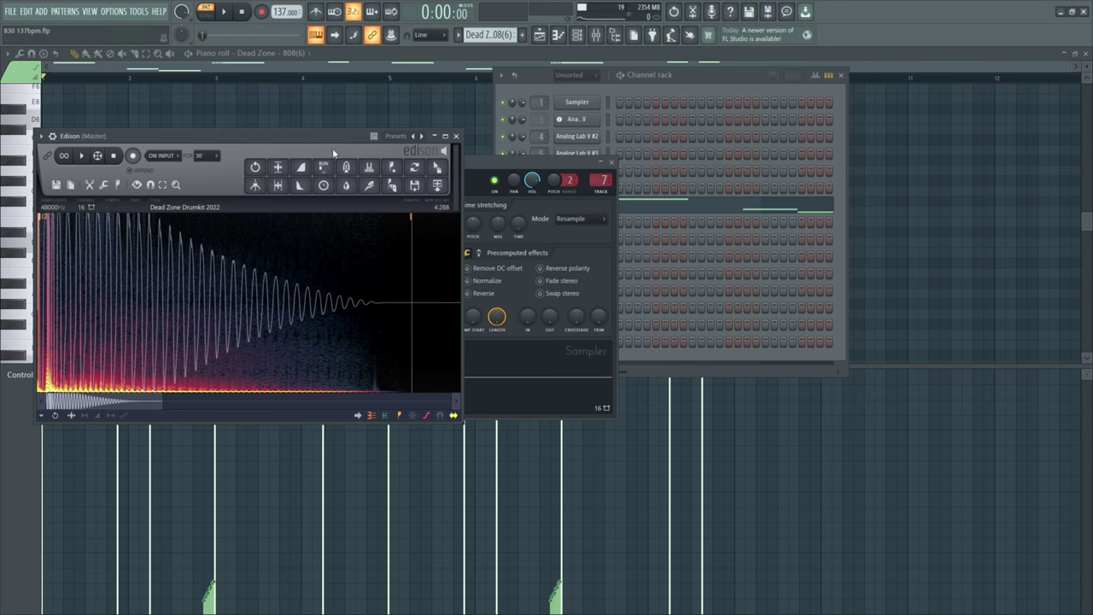
Step: Close Edison and set the 808 channel's root note to A5 in Misc functions
left_click(456, 135)
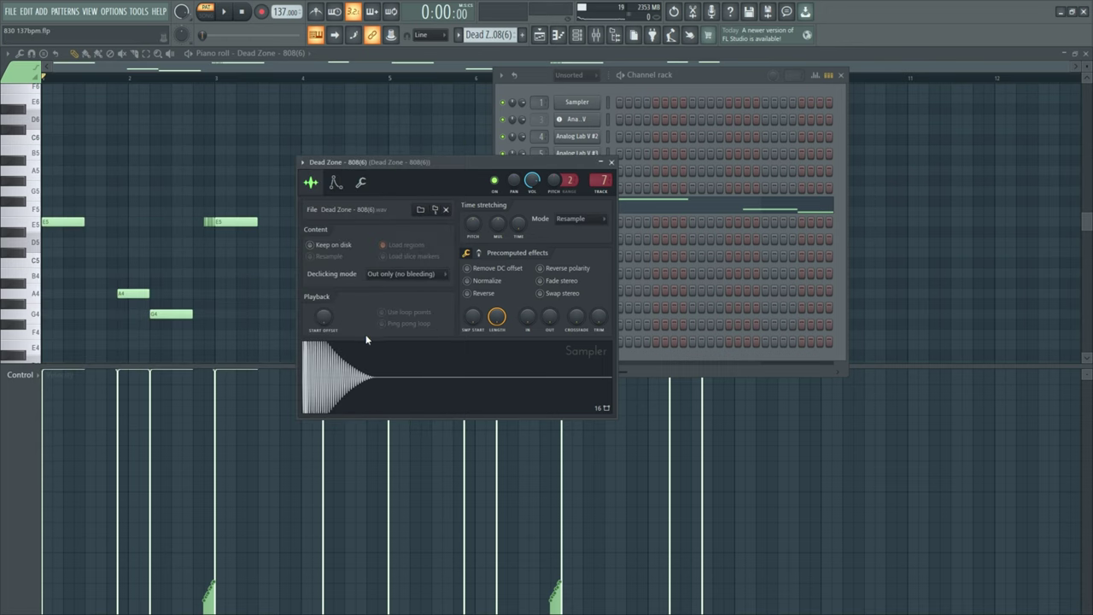
left_click(335, 182)
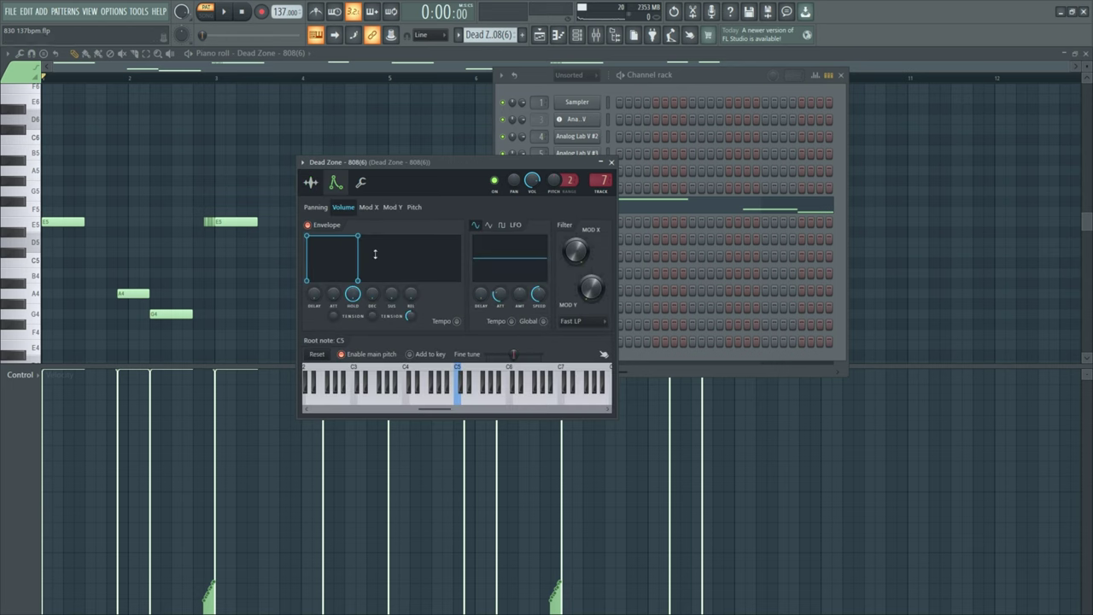
left_click(362, 184)
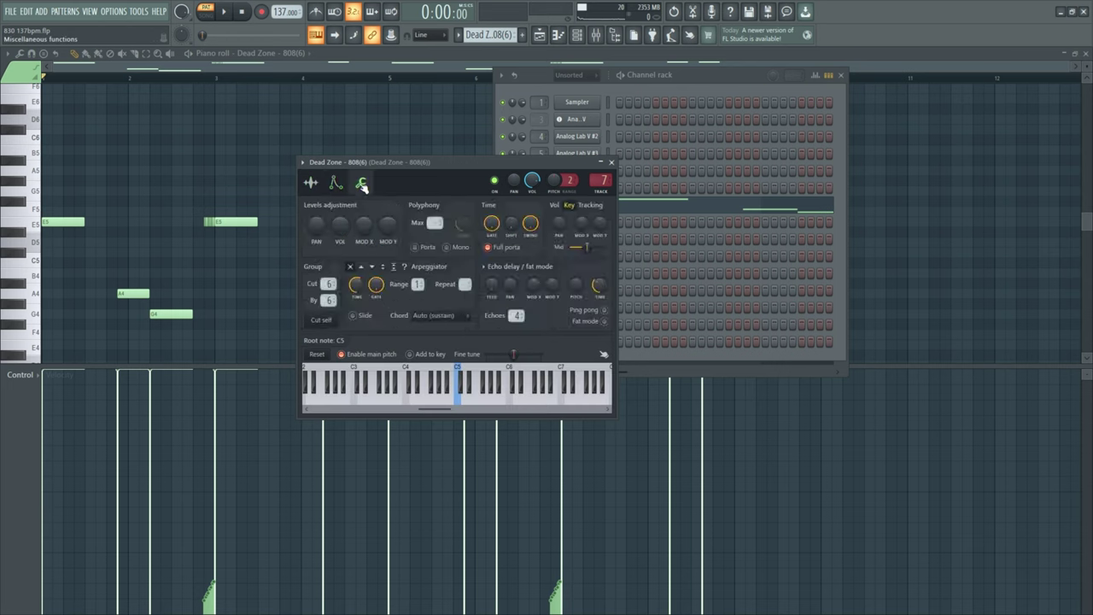
right_click(493, 374)
right_click(499, 374)
Step: Play the pattern to hear the retuned 808, then reset the root note to C5
left_click(227, 13)
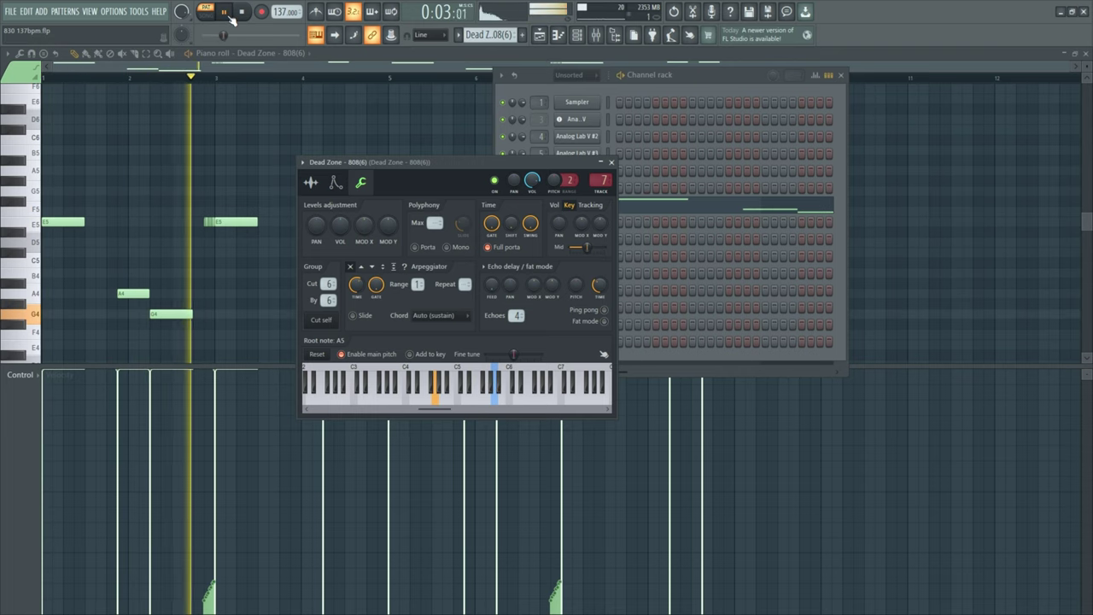
left_click(230, 18)
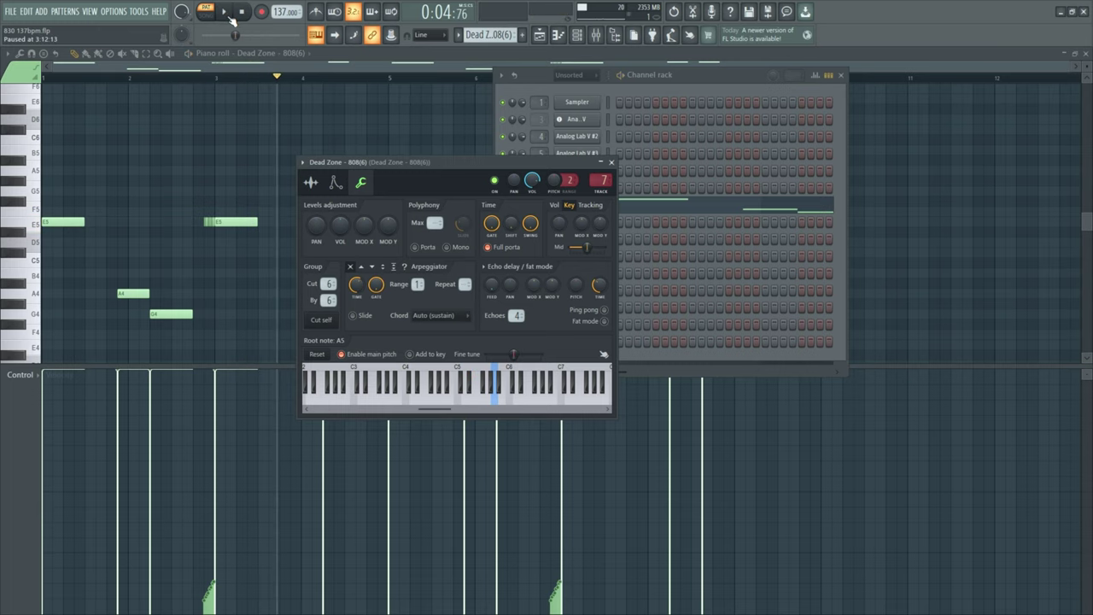
right_click(459, 394)
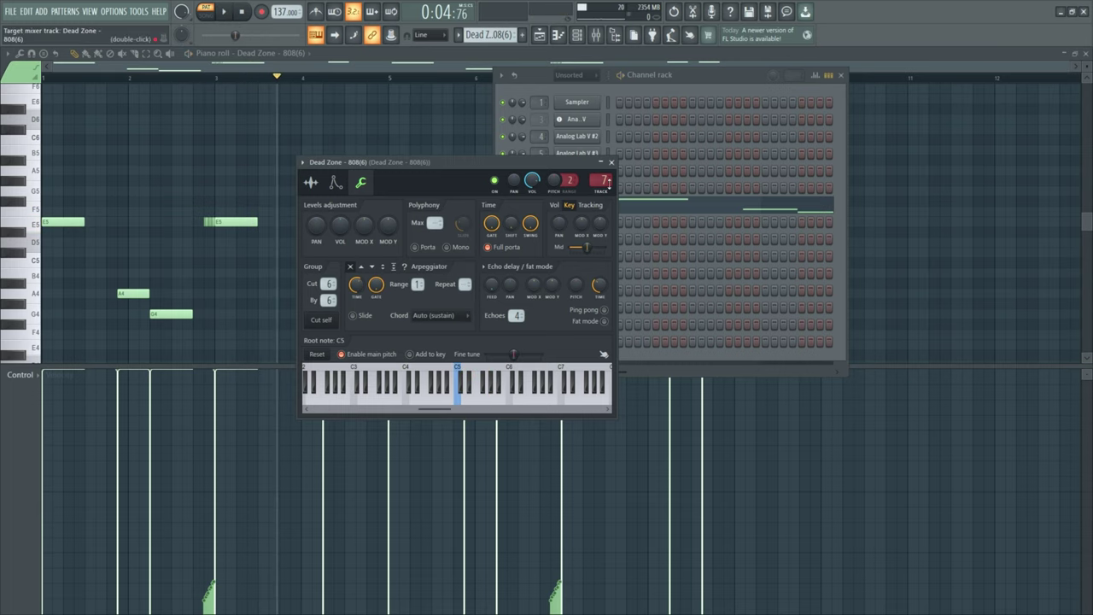
Step: Close the channel settings and open the Analog Lab V melody from the Playlist in the piano roll
left_click(512, 169)
key("F5")
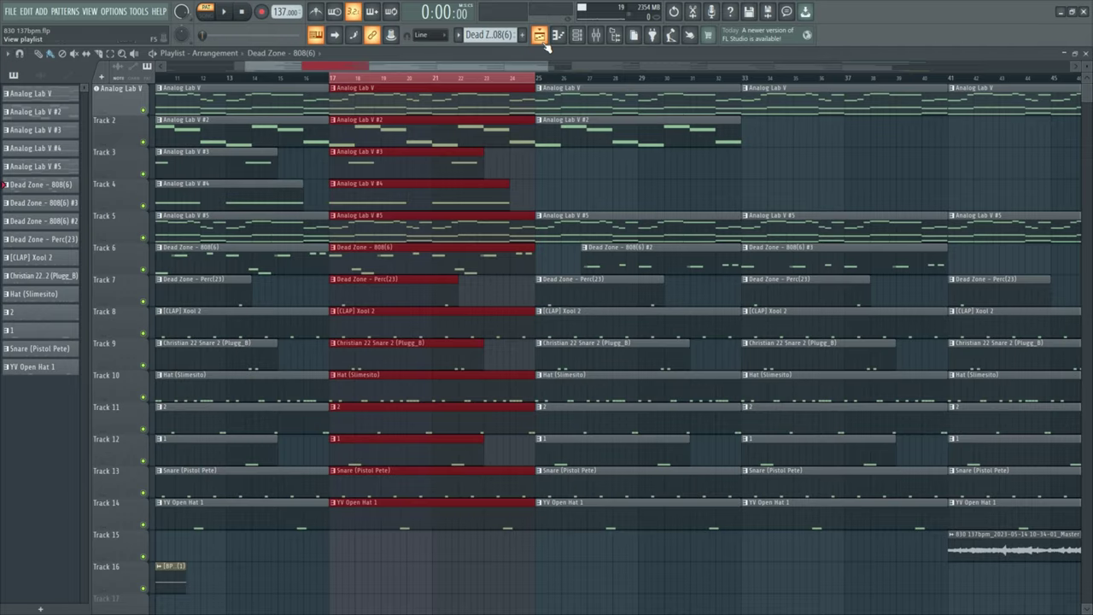
scroll(208, 254, "up", 2)
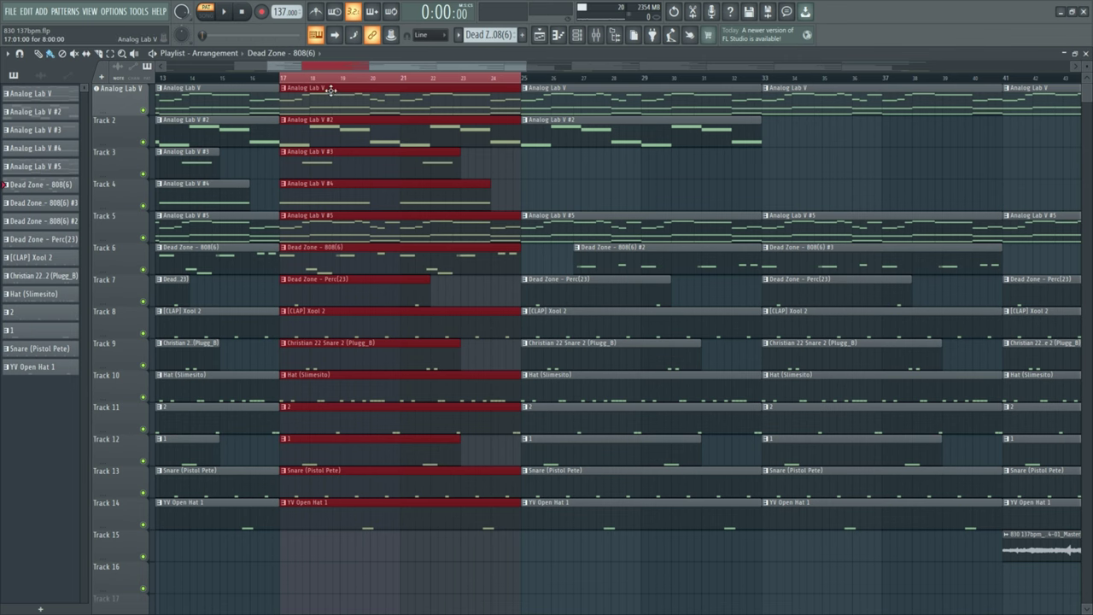
double_click(357, 97)
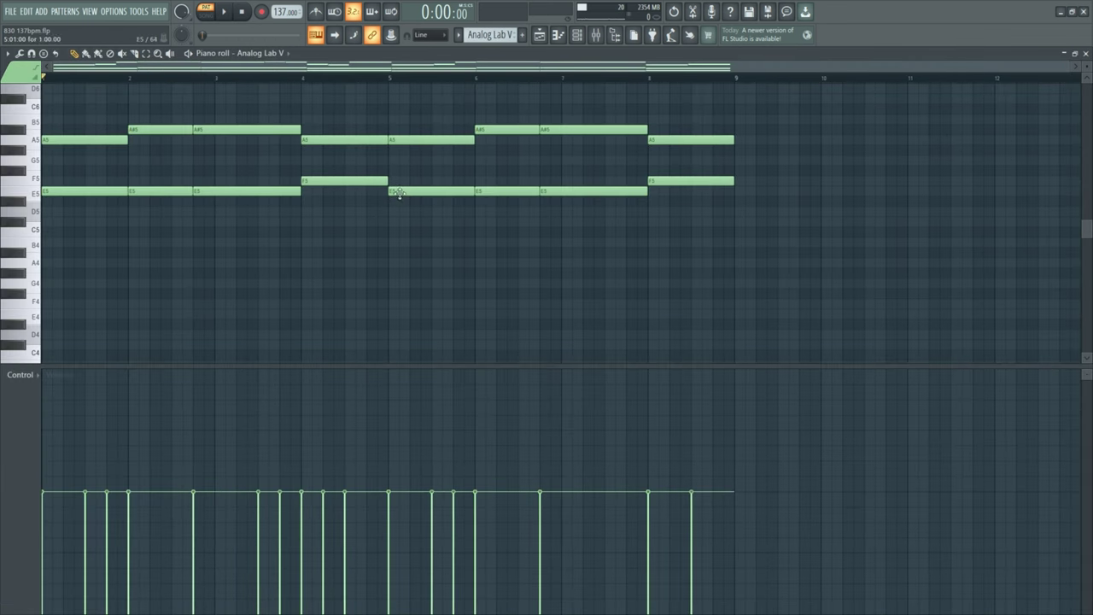
scroll(49, 238, "up", 3)
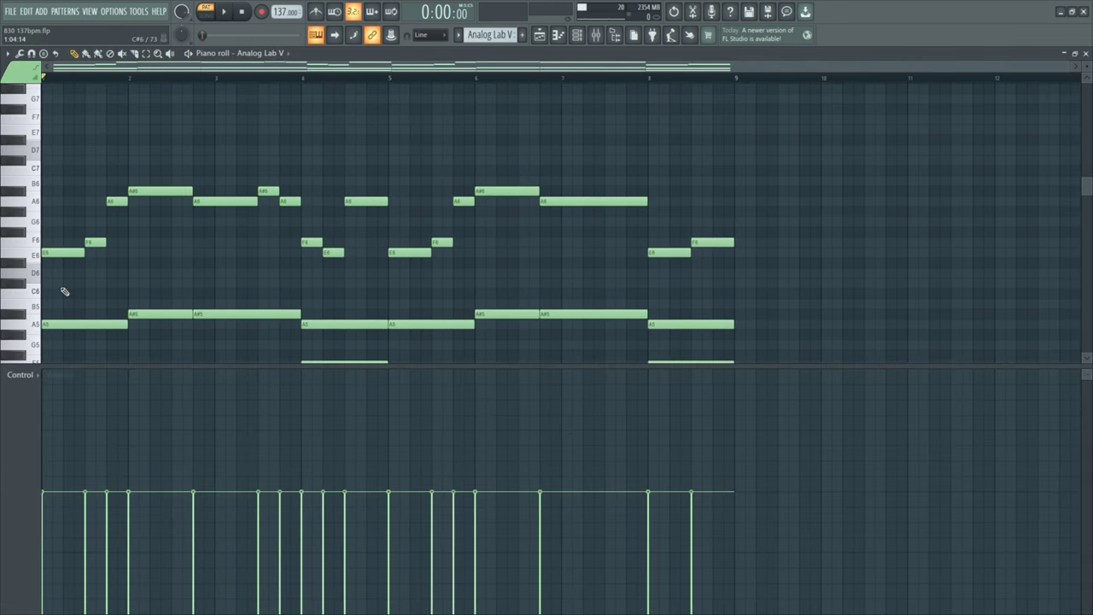
Step: Box-select the melody's E5, A5 and F5 notes to check its roots, then return to the arrangement
left_click_drag(66, 229, 294, 309)
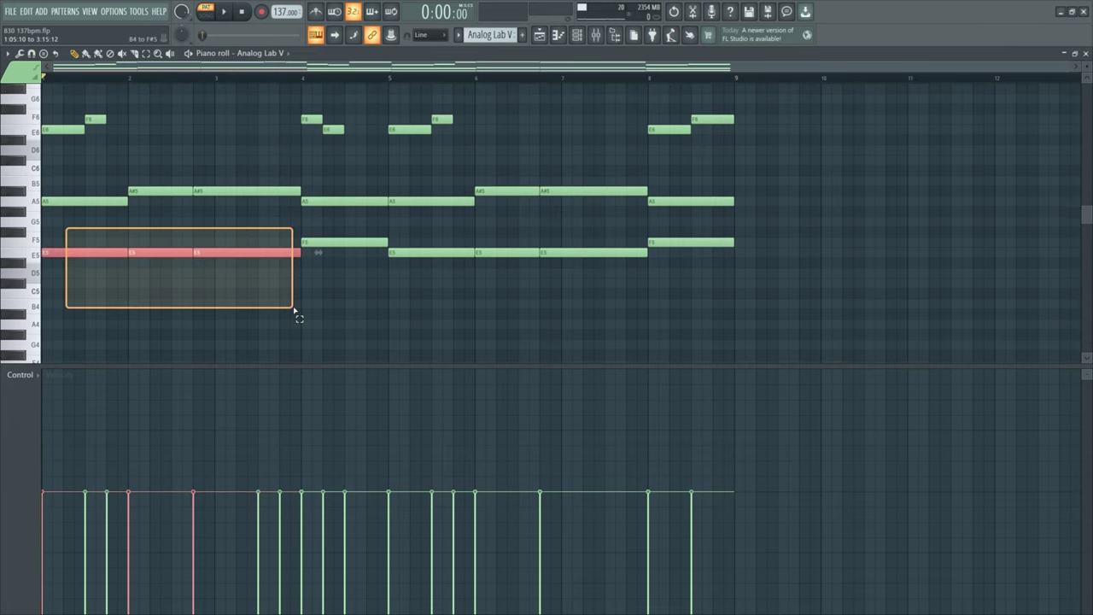
left_click_drag(79, 229, 280, 303)
scroll(280, 303, "up", 2)
scroll(273, 308, "down", 3)
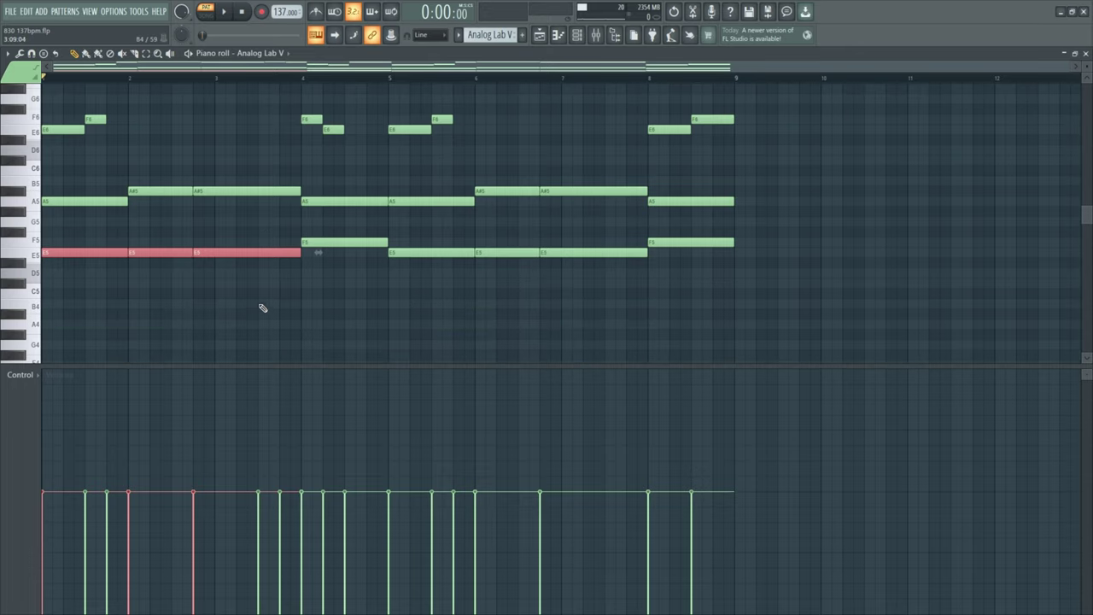
scroll(261, 307, "up", 1)
scroll(207, 307, "up", 1)
left_click_drag(58, 244, 94, 276)
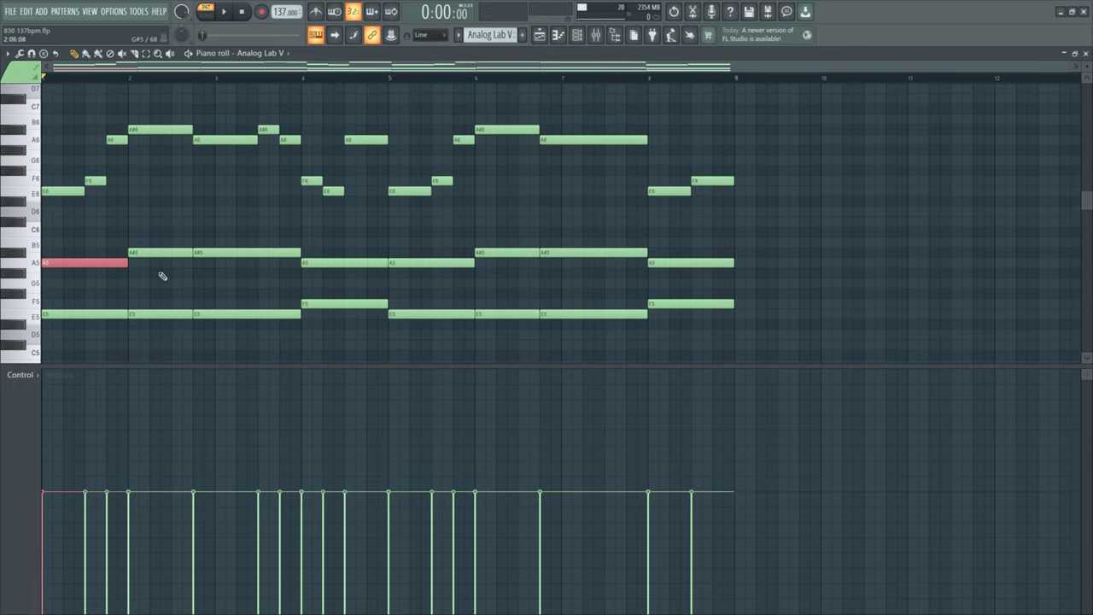
left_click_drag(137, 218, 367, 314)
scroll(244, 299, "up", 1)
scroll(243, 298, "up", 2)
scroll(520, 213, "down", 1)
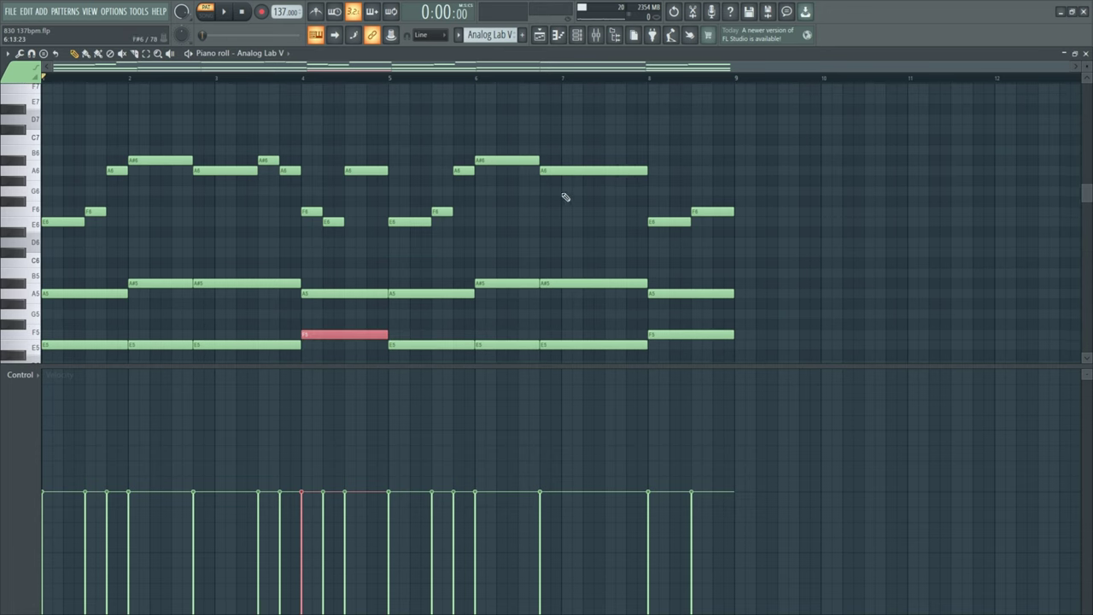
left_click_drag(813, 113, 43, 361)
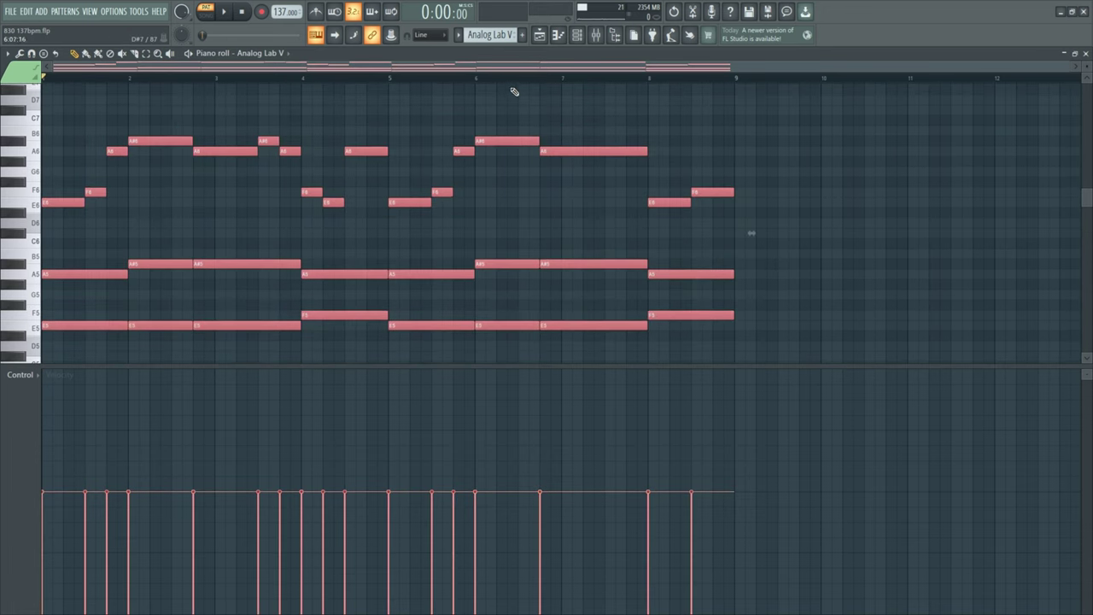
left_click(540, 36)
double_click(335, 272)
scroll(281, 295, "left", 1)
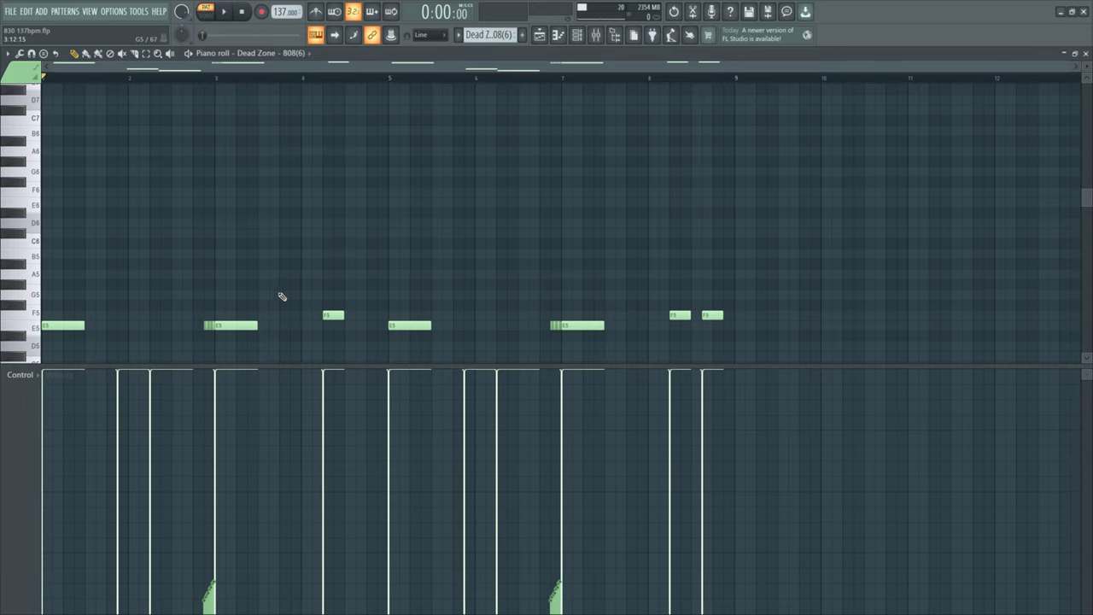
scroll(521, 244, "down", 3)
left_click_drag(763, 190, 28, 272)
scroll(117, 227, "up", 2)
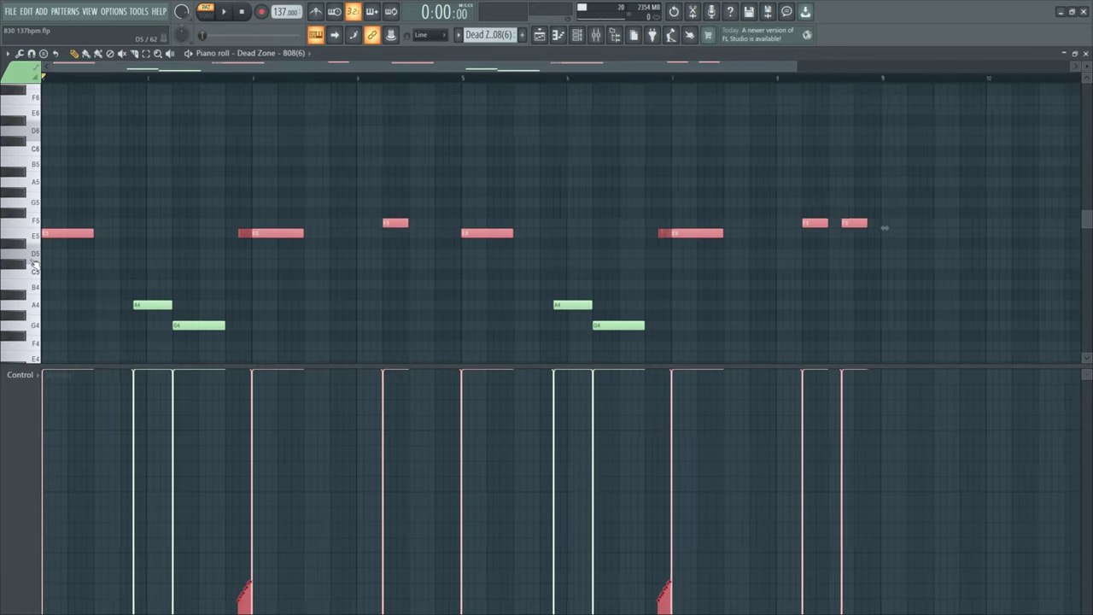
left_click(59, 234)
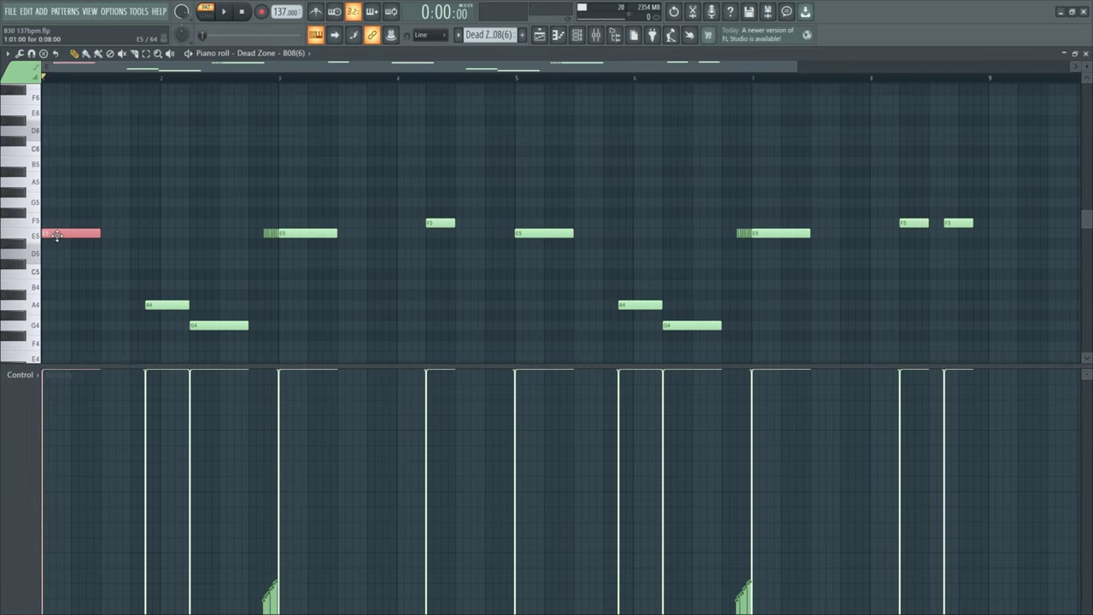
left_click_drag(57, 236, 127, 239, "shift")
right_click(132, 238)
scroll(108, 220, "down", 2)
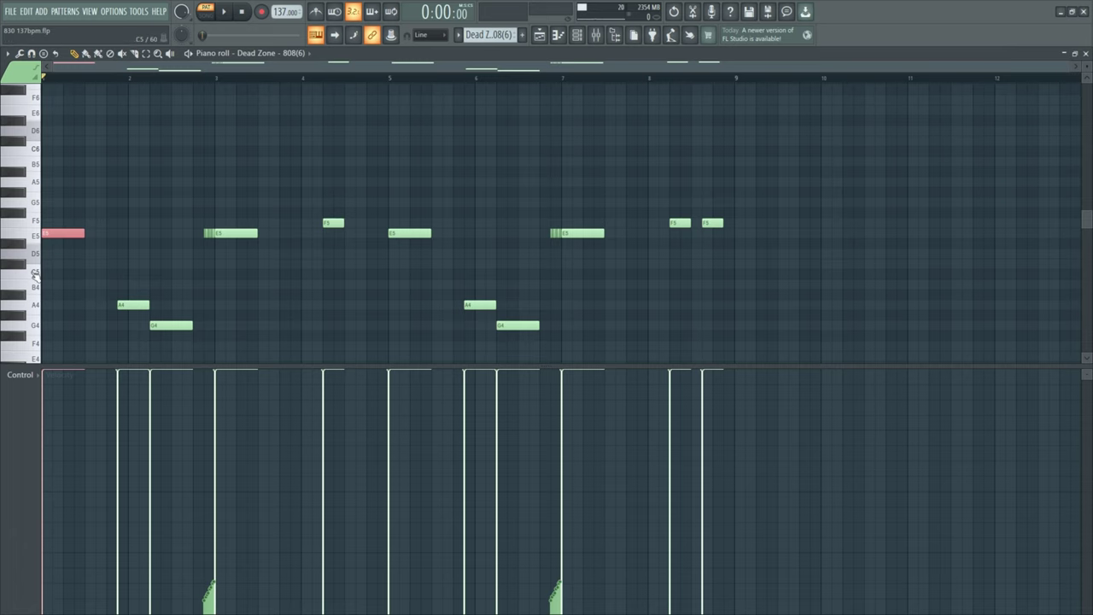
scroll(134, 190, "down", 3)
left_click_drag(120, 188, 274, 282)
scroll(274, 282, "up", 4)
left_click_drag(185, 240, 359, 257)
scroll(359, 256, "down", 4)
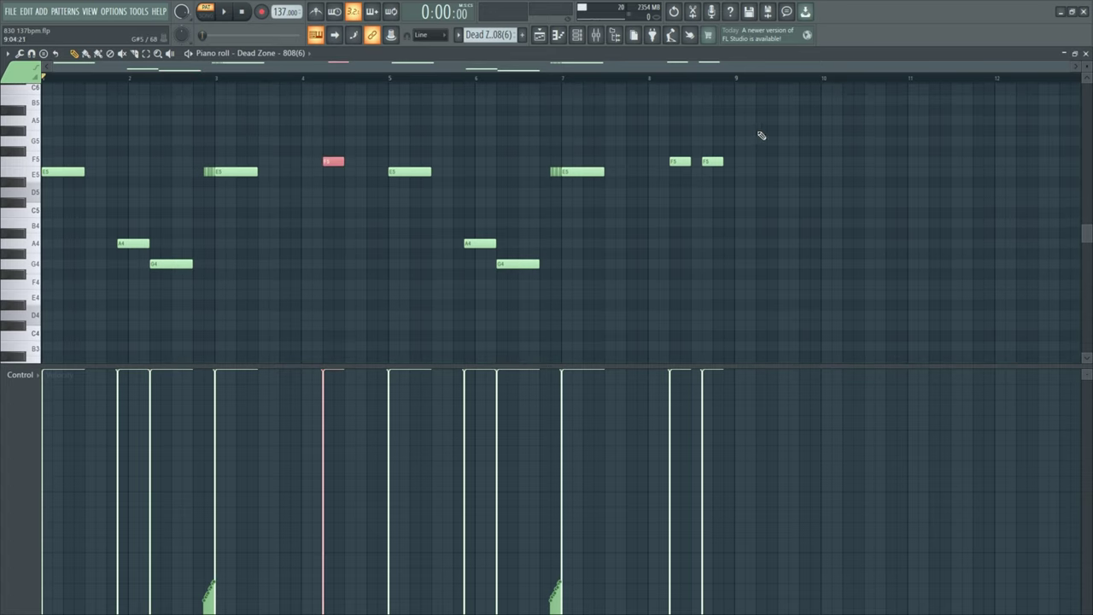
key("ctrl+a")
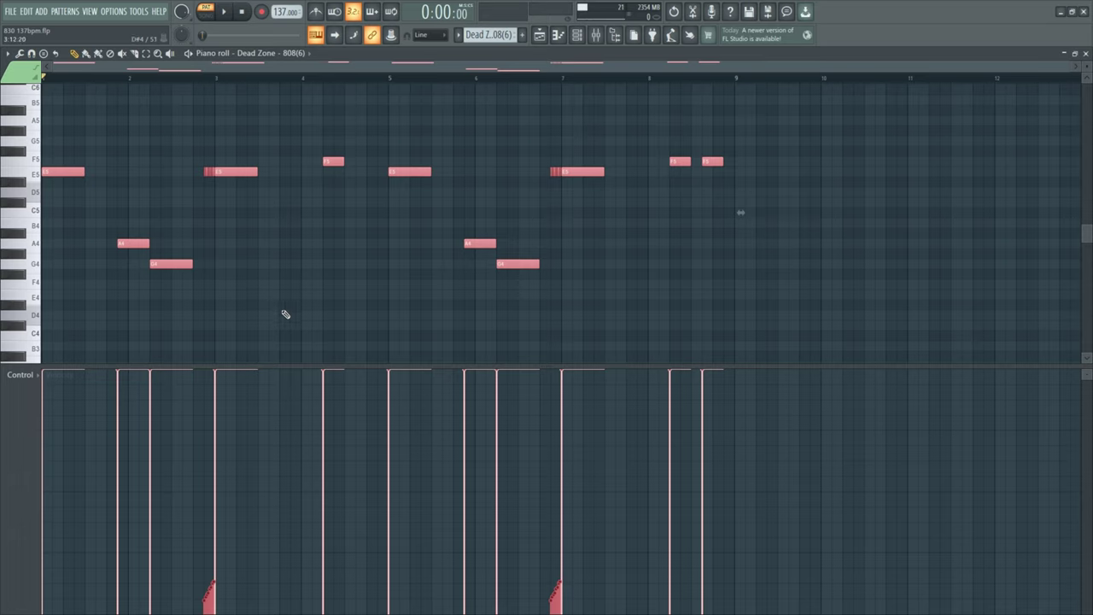
scroll(241, 306, "up", 3)
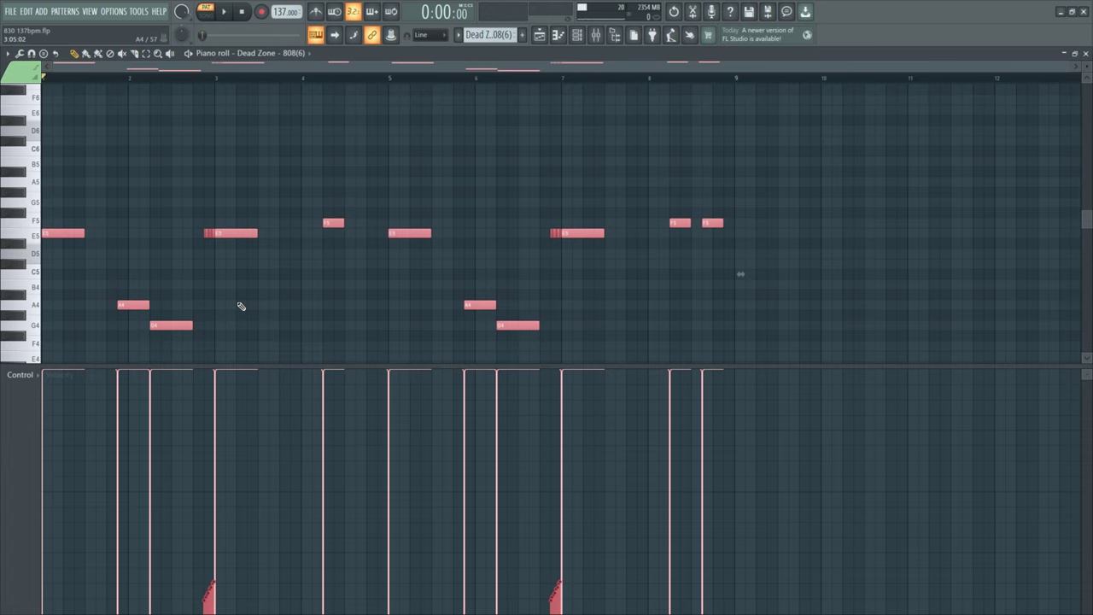
scroll(241, 305, "up", 3)
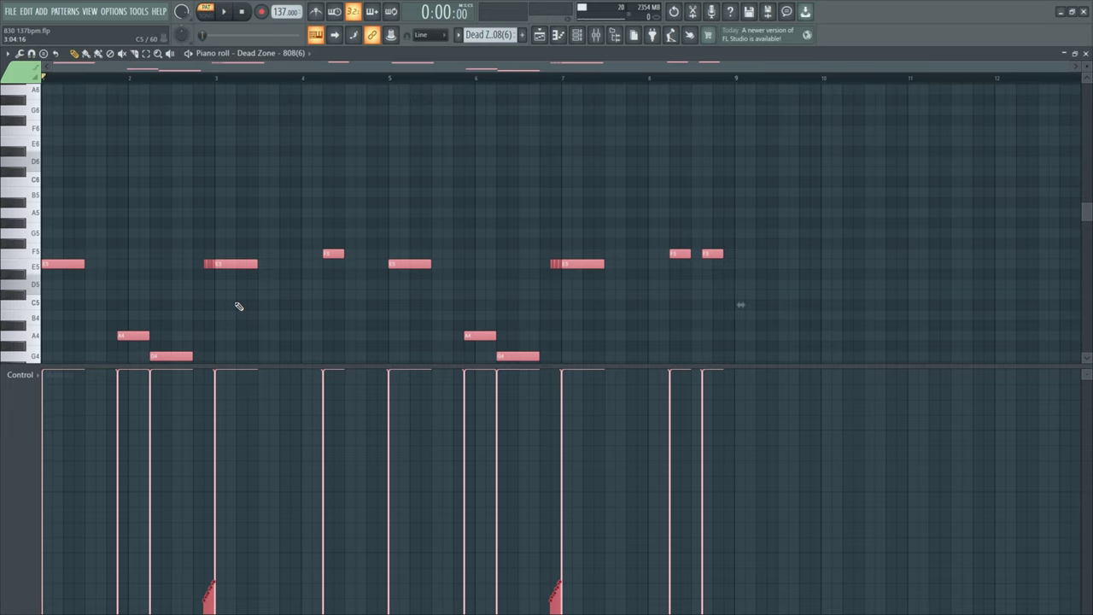
Step: Transpose the whole 808 pattern up three octaves
key("ctrl+Up")
key("ctrl+Up")
key("ctrl+Up")
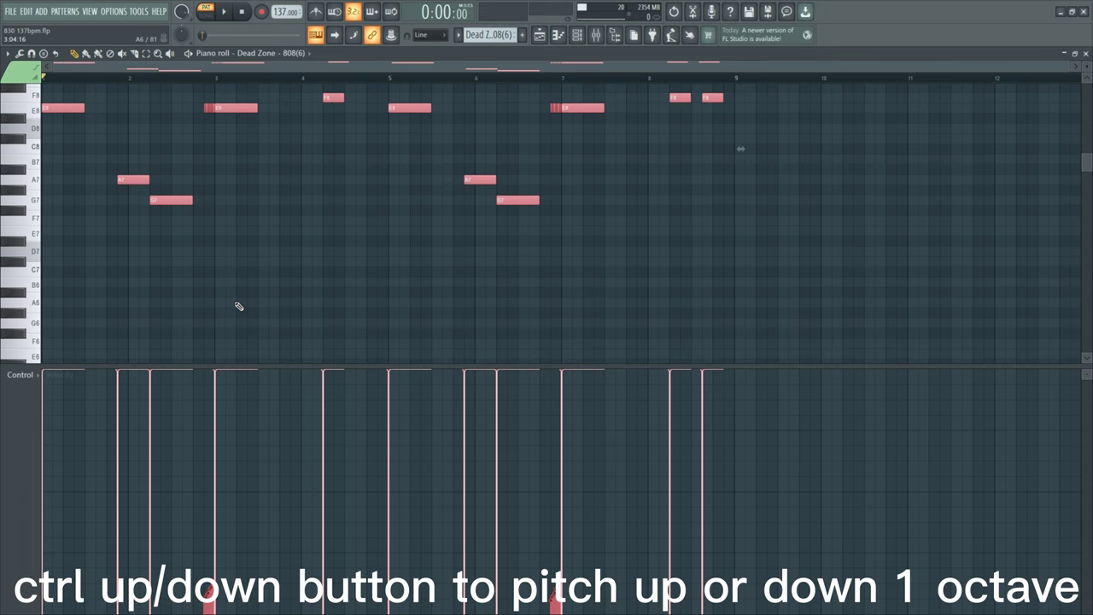
scroll(163, 251, "up", 9)
scroll(256, 76, "down", 3)
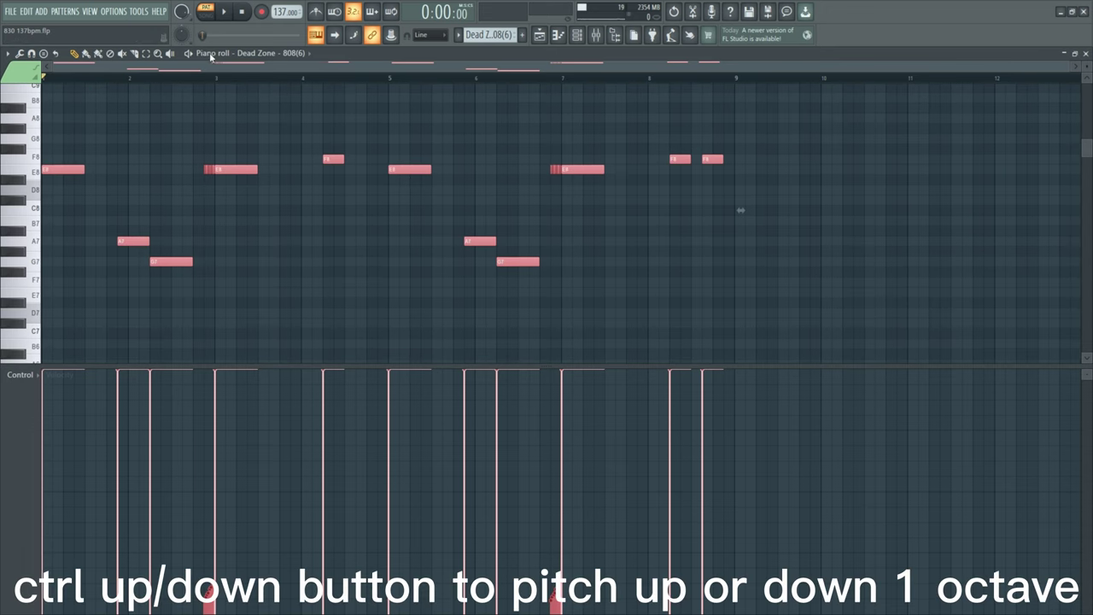
Step: Play the song in SONG mode from the start to hear the 808 with the melody
left_click(84, 78)
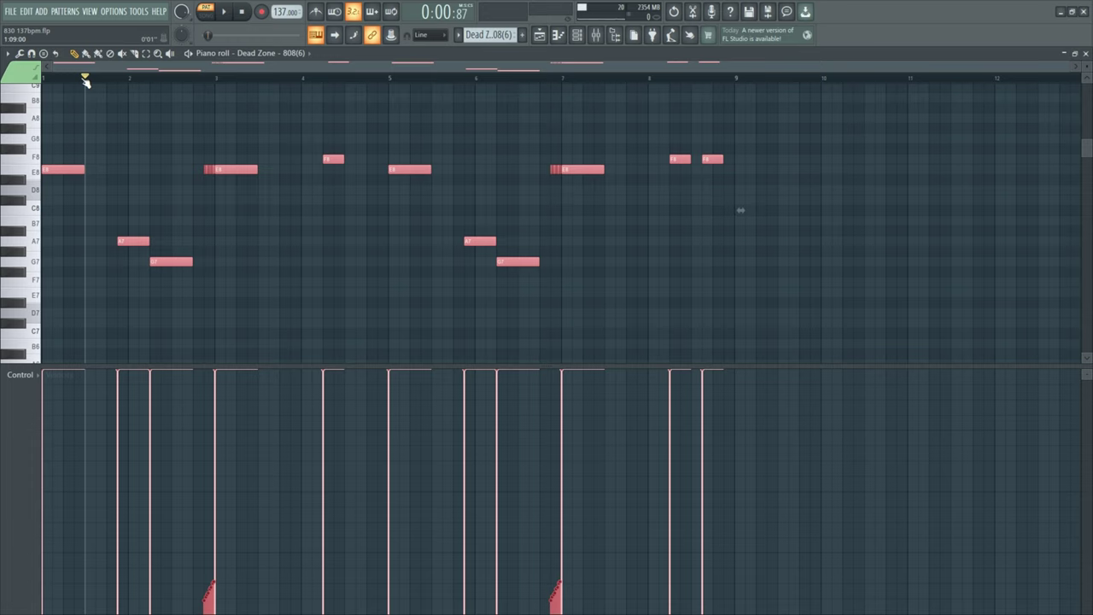
left_click(206, 13)
key("space")
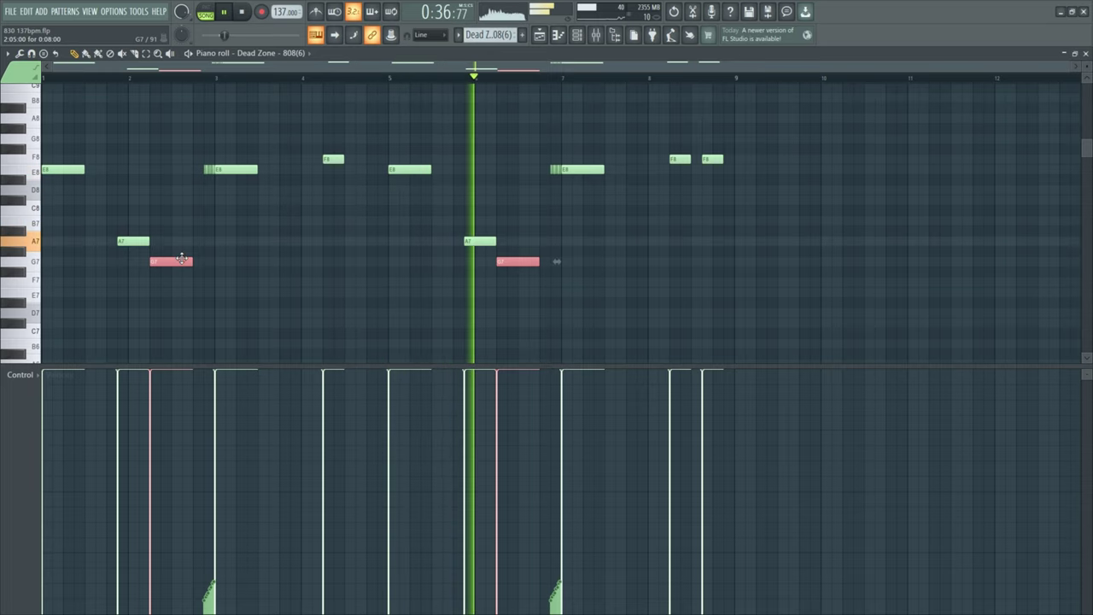
key("space")
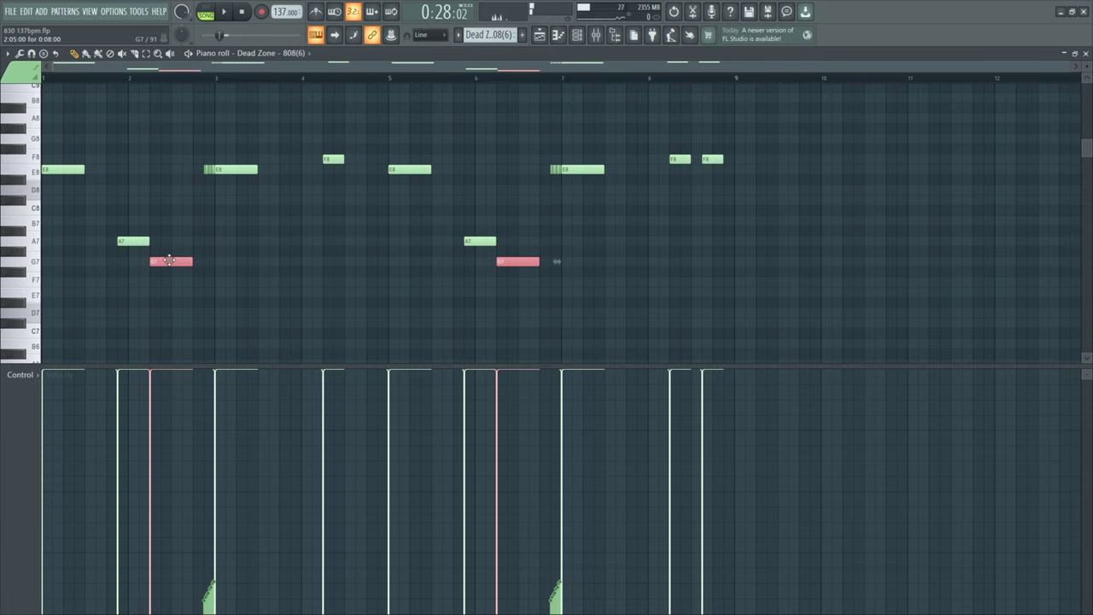
Step: Raise the two G7 notes to A7, audition the song, then drop the pattern three octaves
left_click_drag(137, 259, 131, 323)
key("Up")
key("Up")
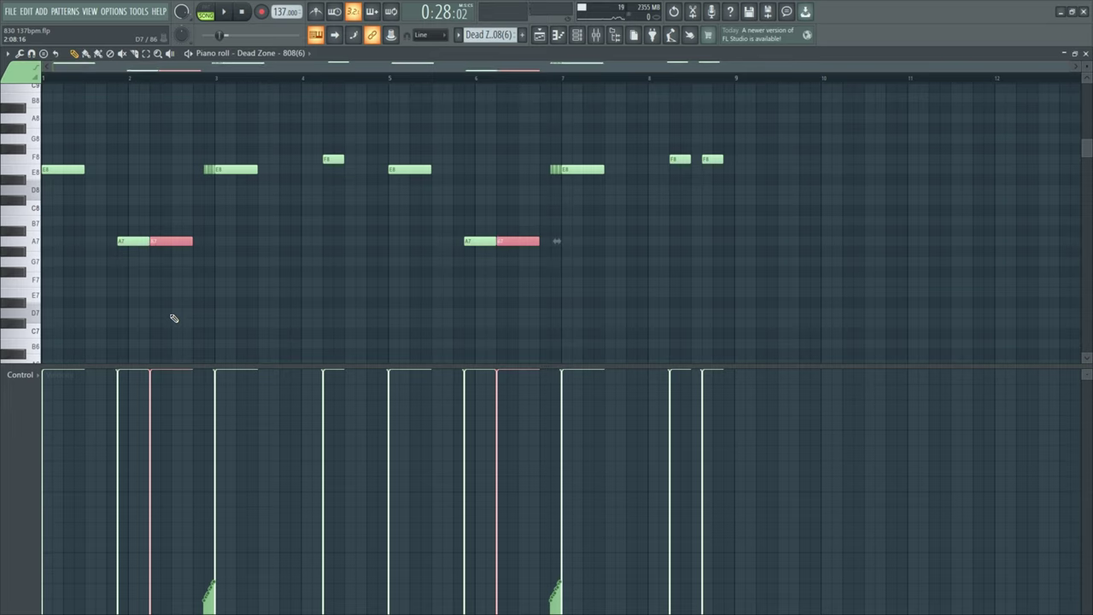
key("space")
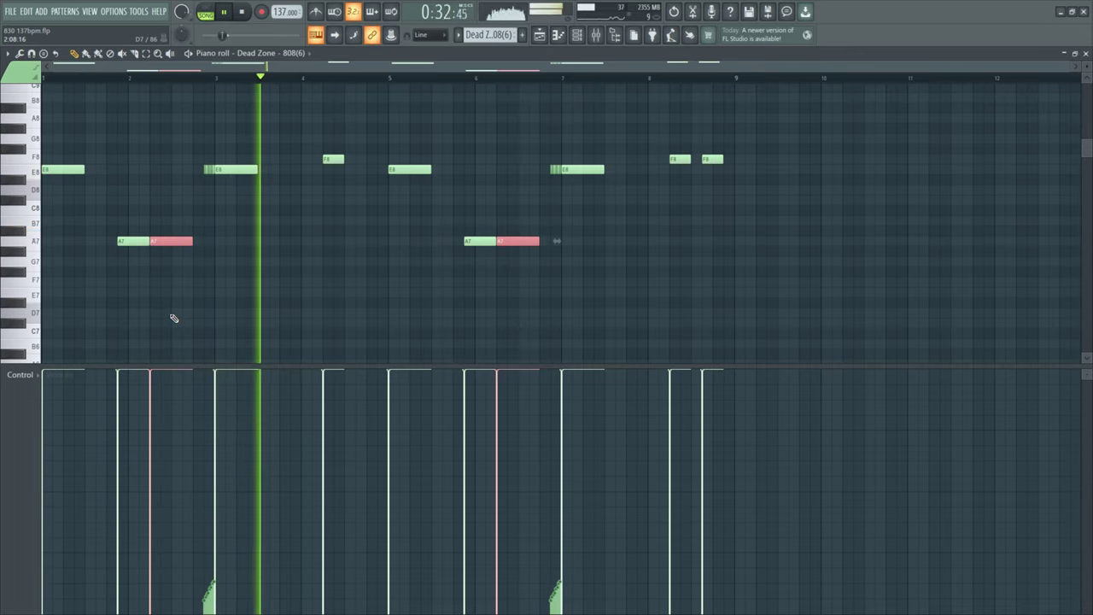
key("space")
key("ctrl+Down")
key("ctrl+Down")
key("ctrl+Down")
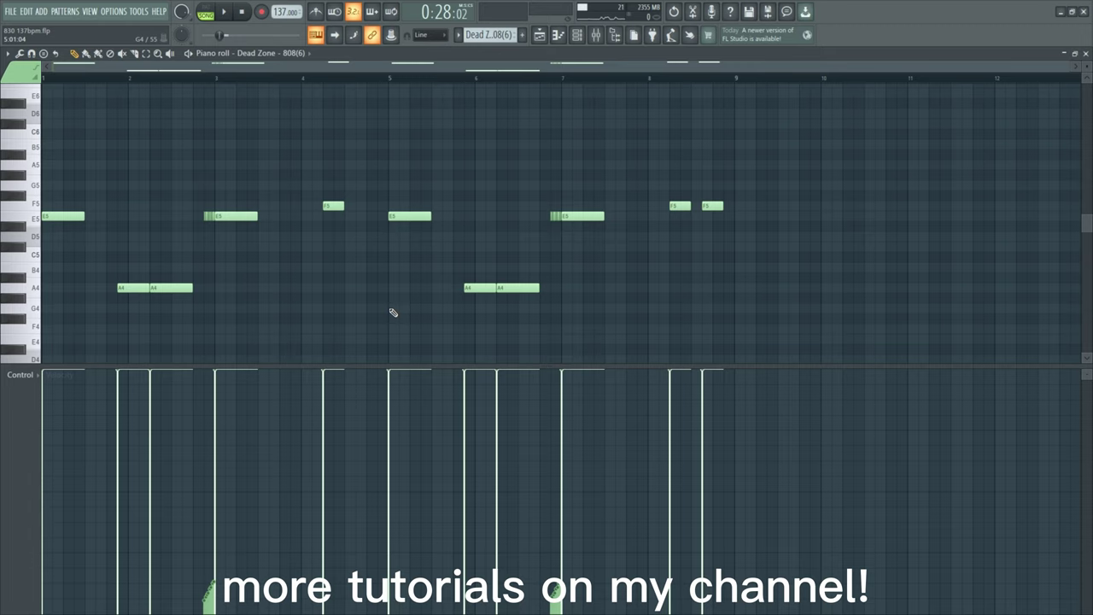
key("ctrl+a")
scroll(56, 304, "down", 2)
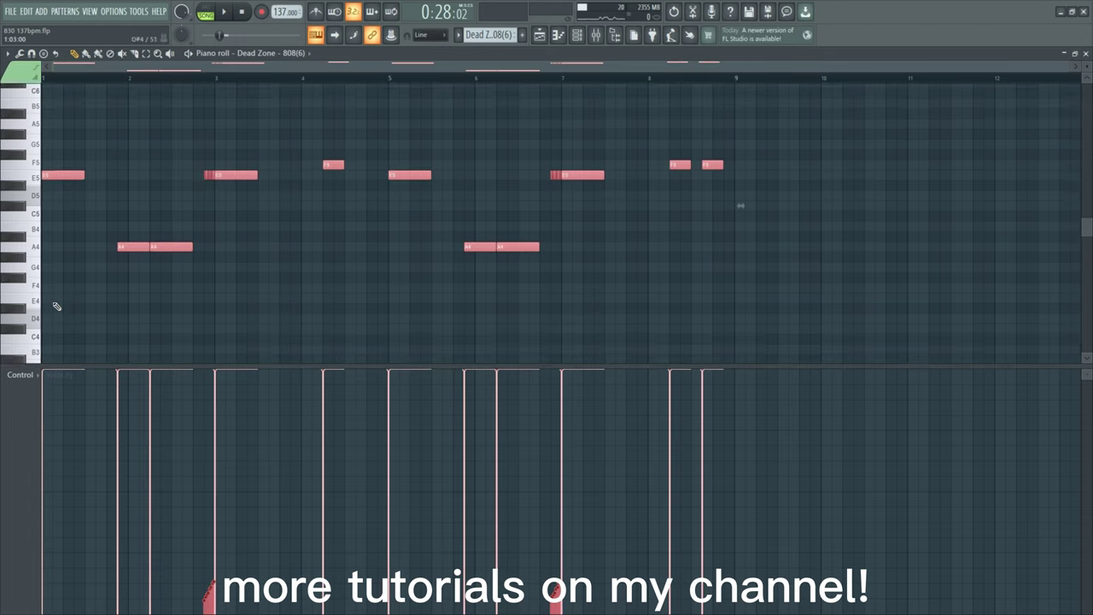
scroll(86, 275, "up", 1)
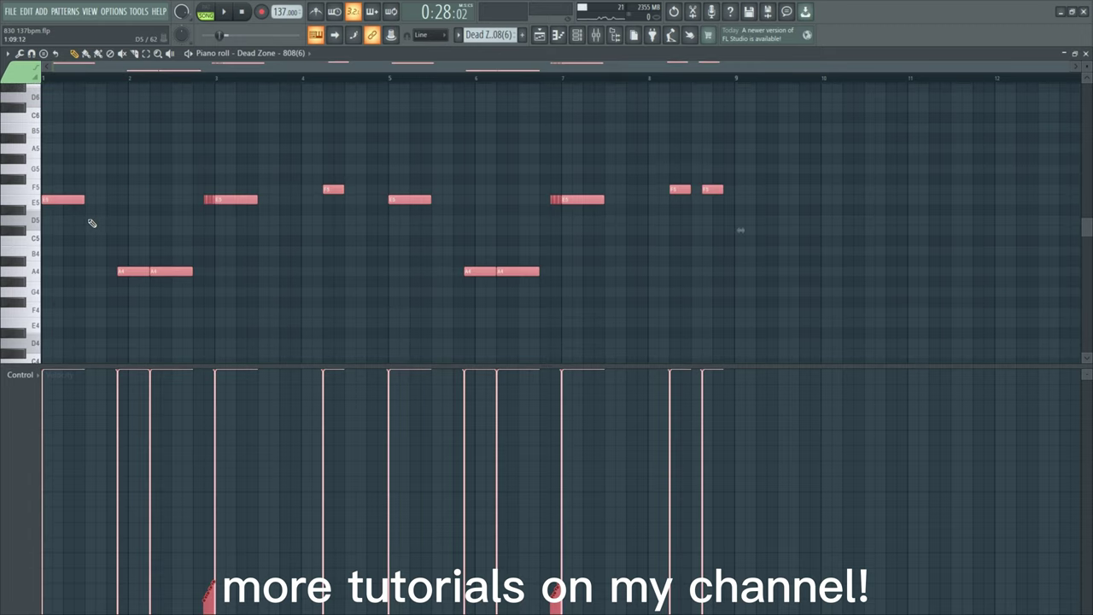